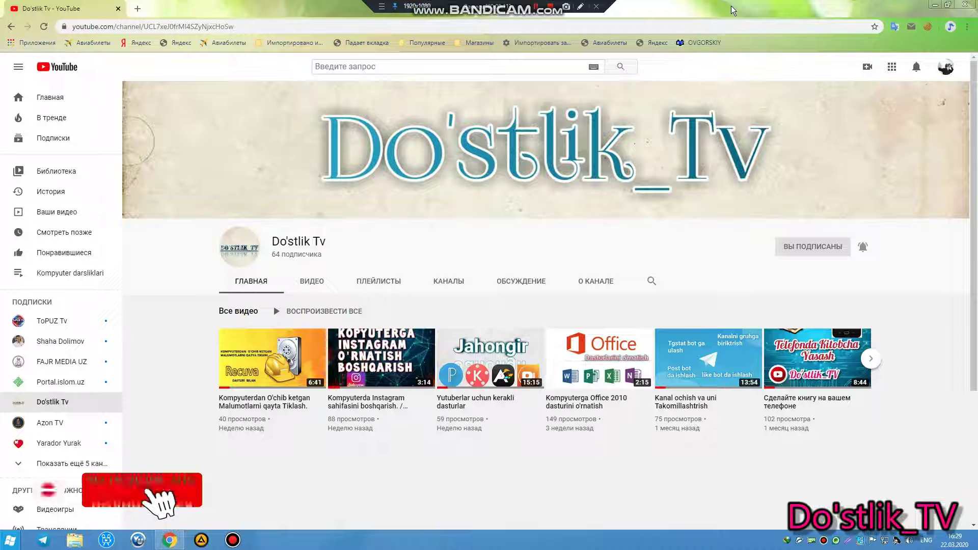
- Close the Chrome window showing the YouTube channel page
click(968, 4)
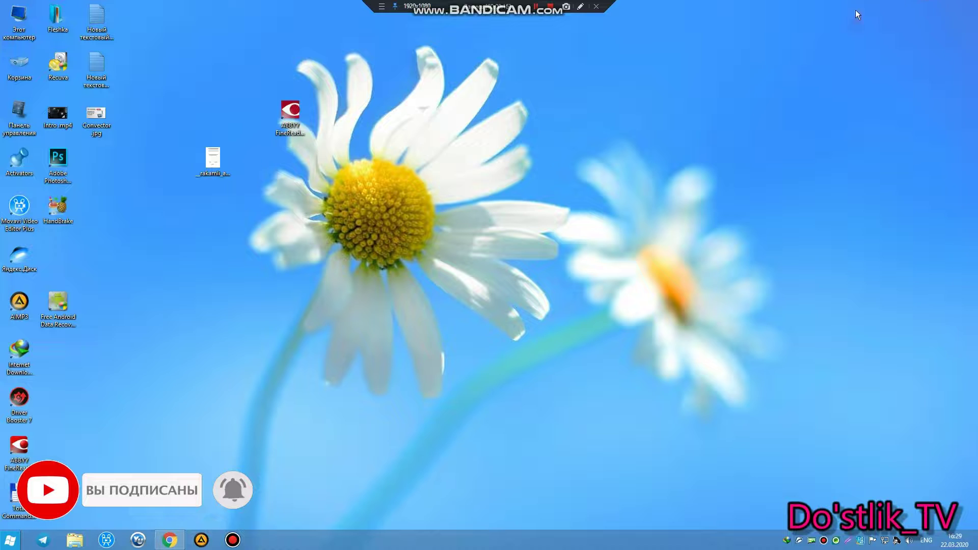
- View the PDF report's Properties, then close them without changes
click(297, 125)
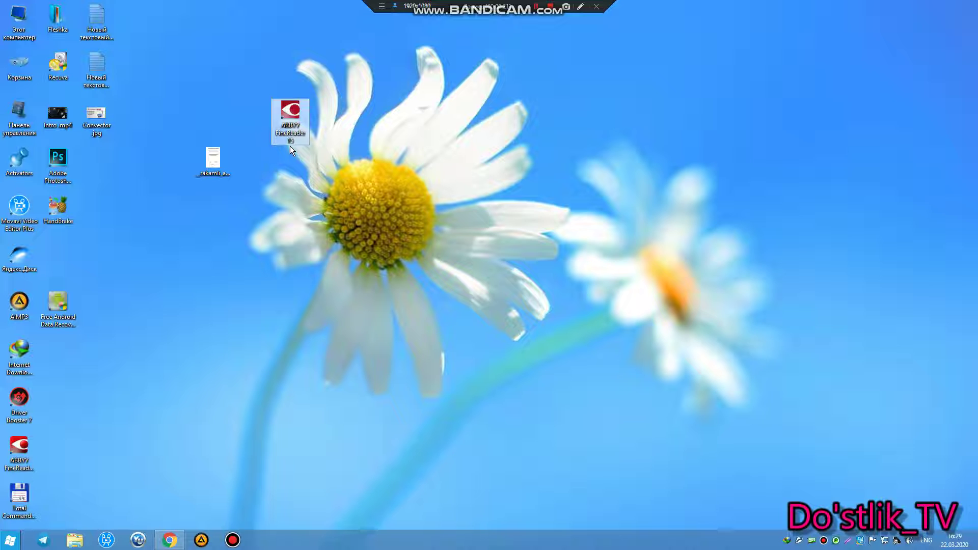
click(213, 159)
right_click(219, 179)
click(280, 464)
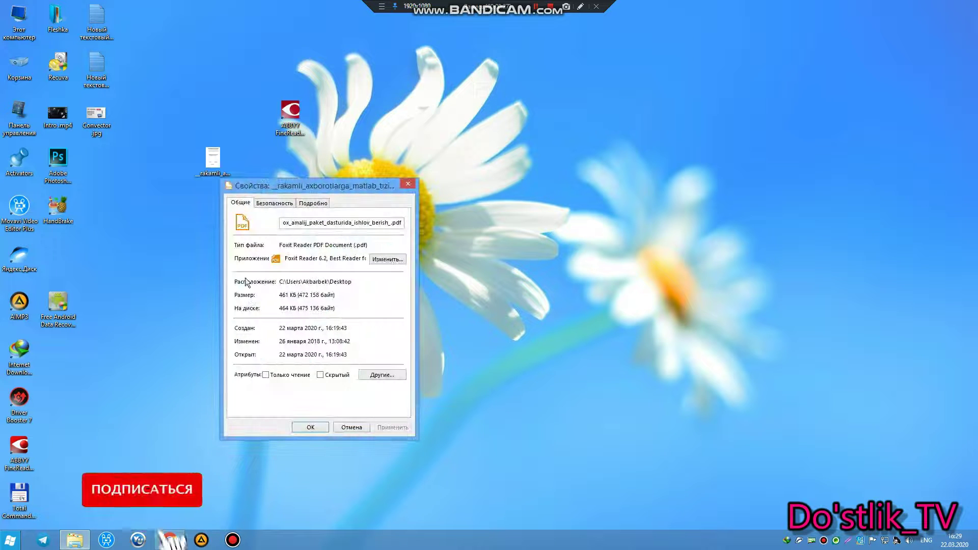
click(581, 7)
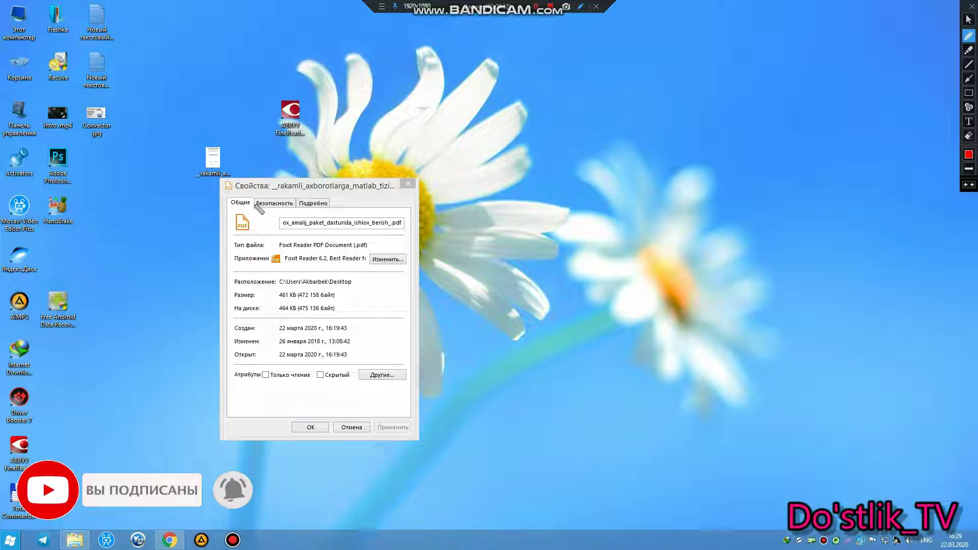
mouse_move(254, 208)
mouse_down()
mouse_move(258, 224)
mouse_move(259, 213)
mouse_up()
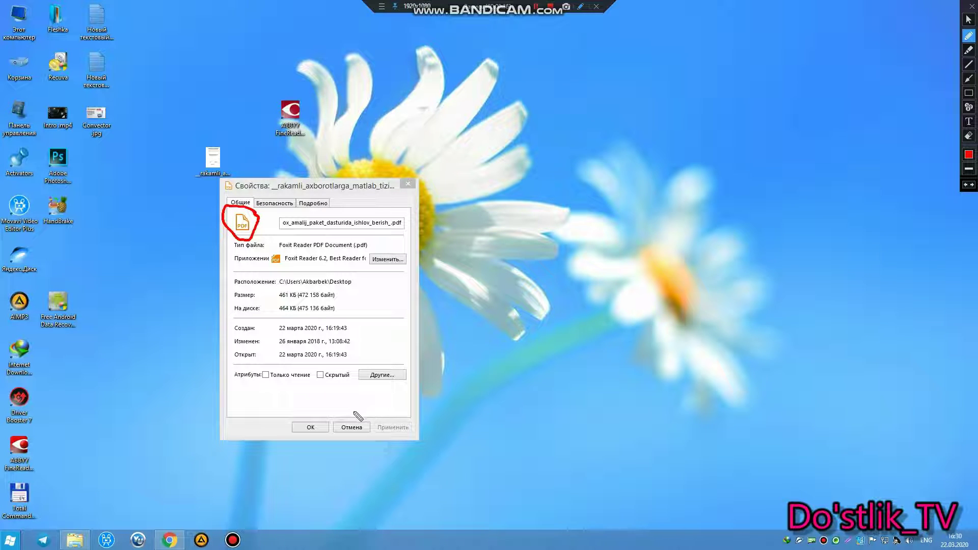
key(Escape)
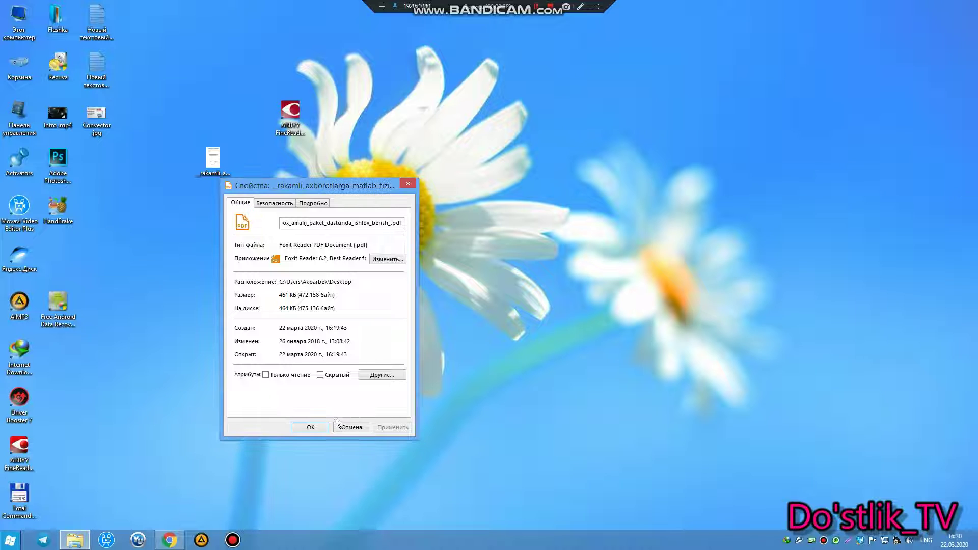
click(338, 426)
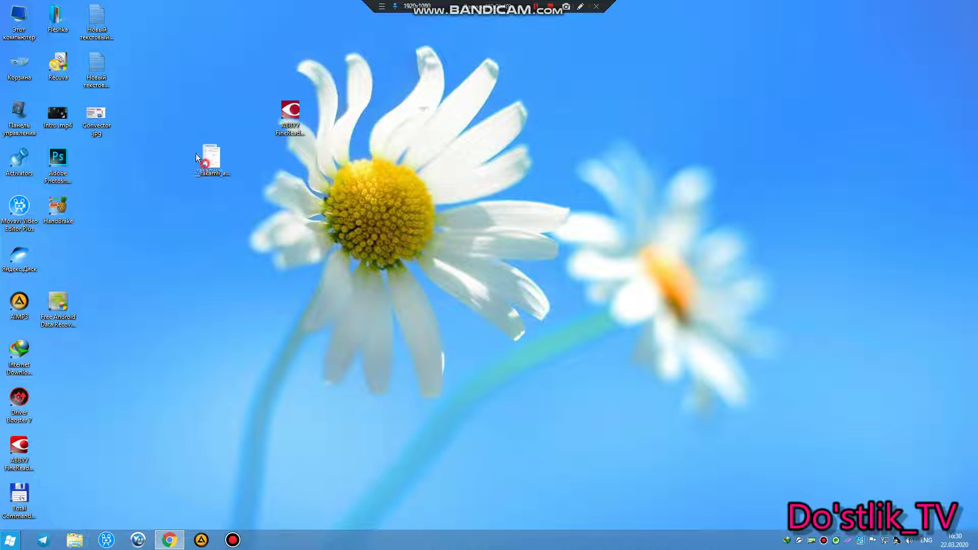
- Move the PDF icon beside the FineReader shortcut and launch ABBYY FineReader 15
drag(203, 163, 183, 130)
click(291, 119)
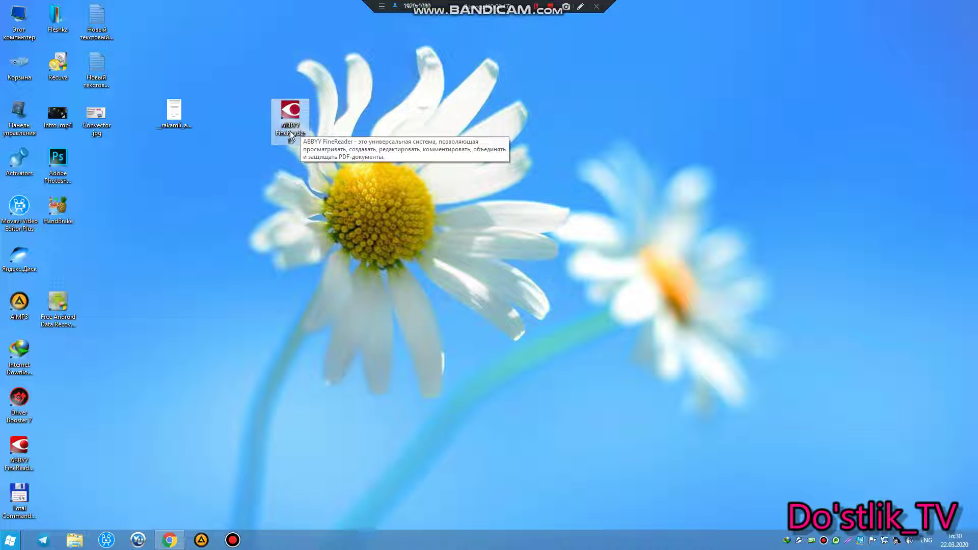
double_click(291, 133)
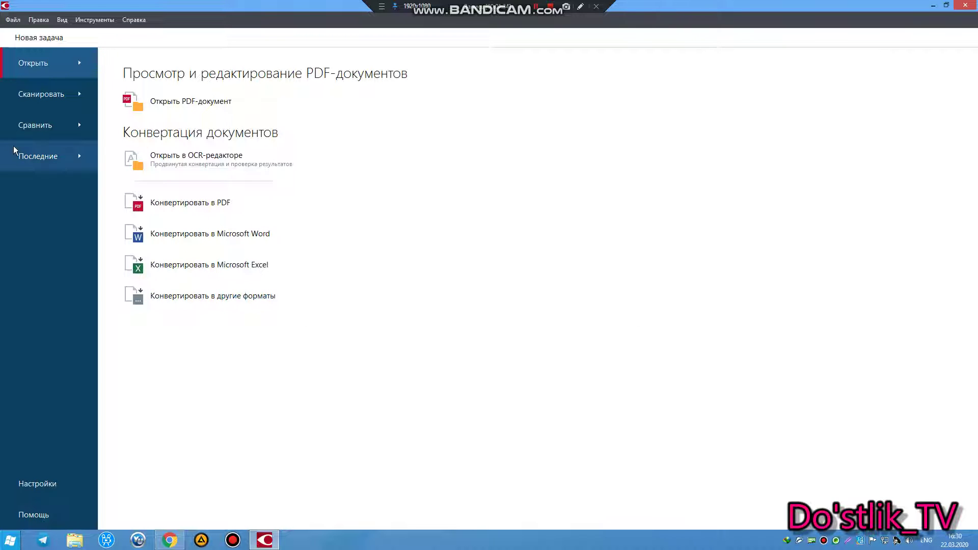
- Show FineReader's Scan documents options, such as scanning to OCR editor, PDF and Word
click(30, 106)
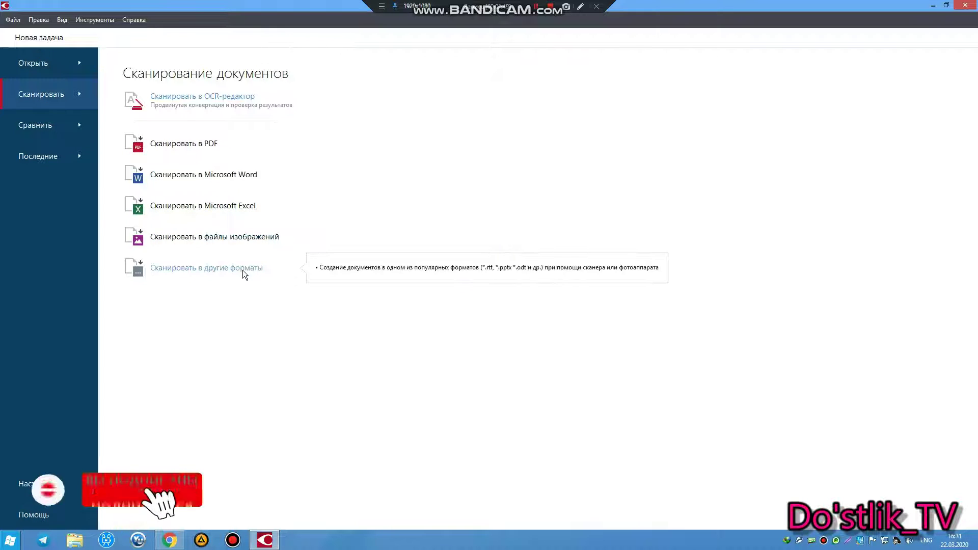
click(68, 122)
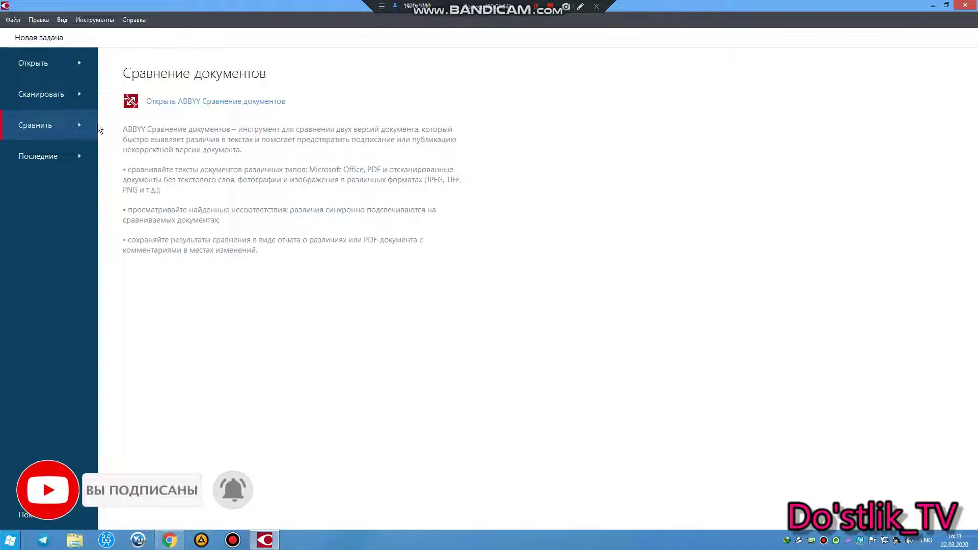
click(51, 155)
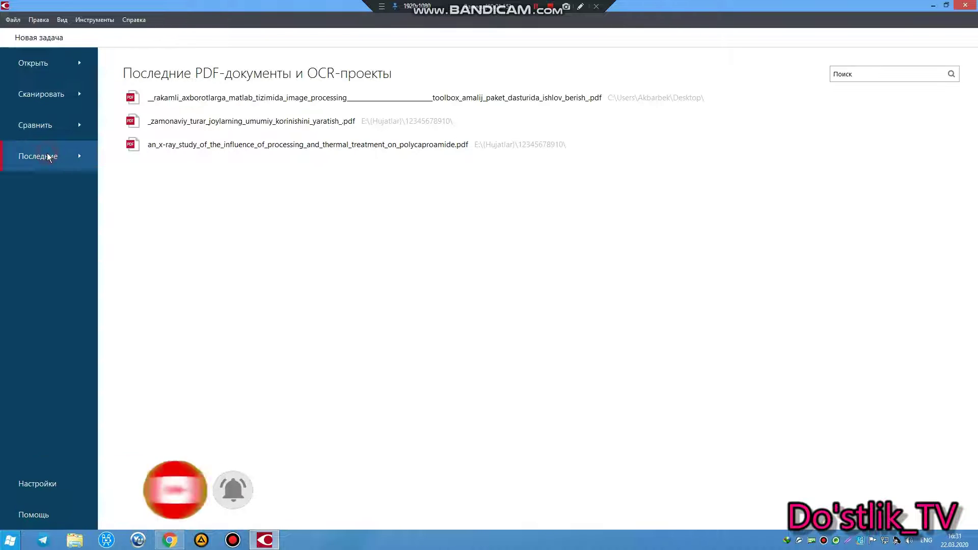
click(50, 68)
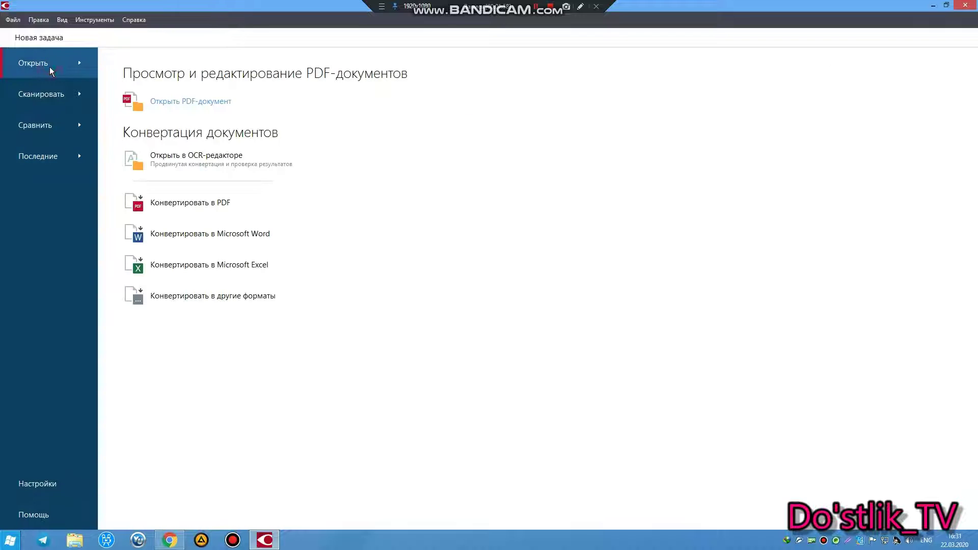
mouse_move(191, 101)
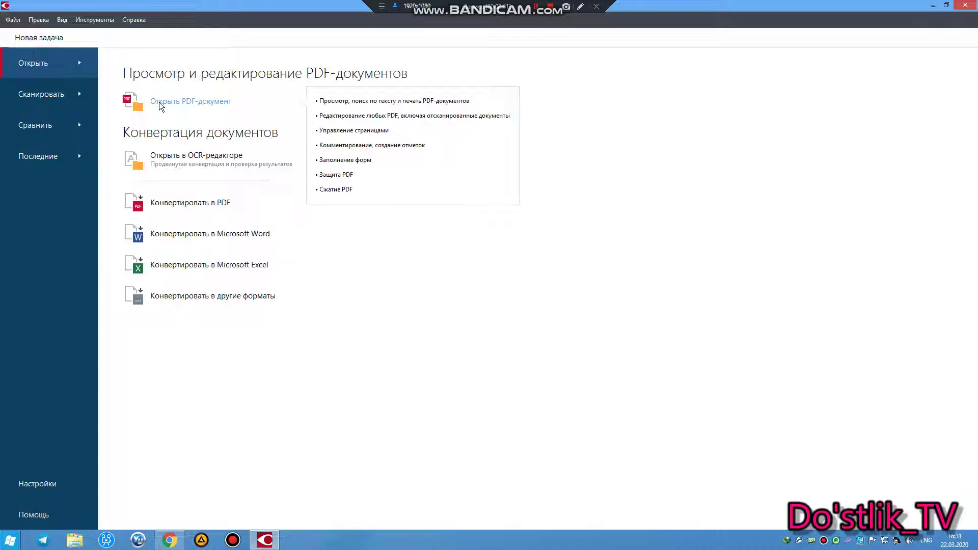
- Open the 11-page MATLAB image-processing PDF report from the Desktop in the PDF editor
click(161, 104)
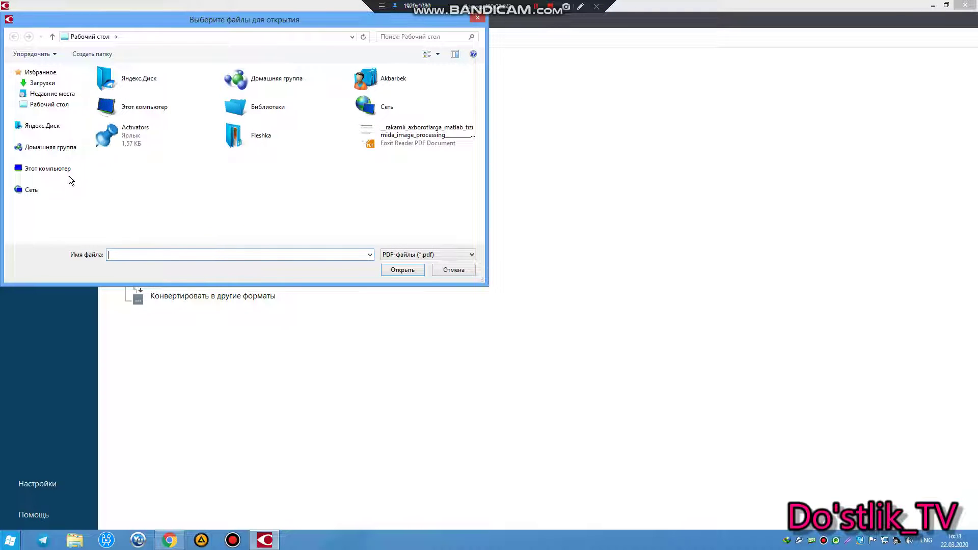
click(384, 143)
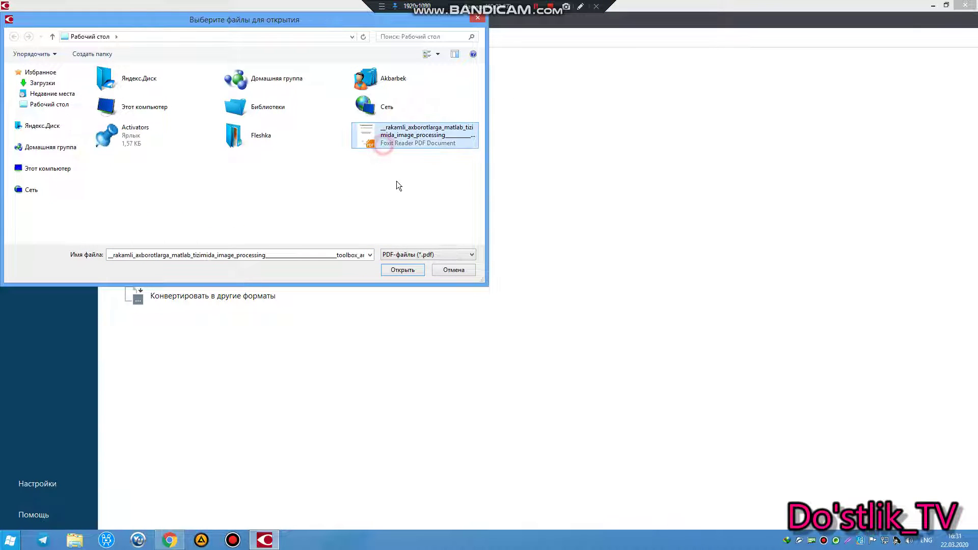
click(403, 270)
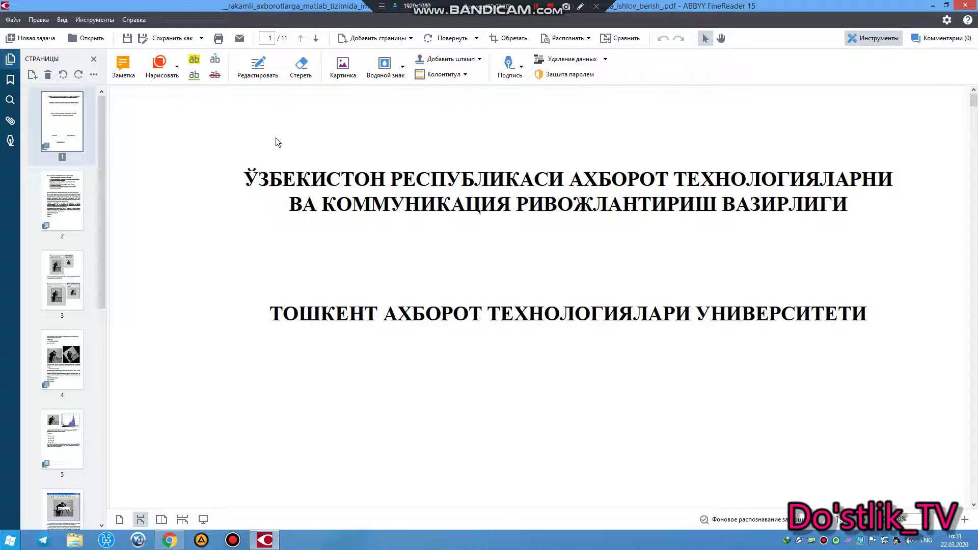
- Show the Save As export formats list, including Word, Excel, RTF, TXT and CSV
scroll(275, 149, down, 3)
scroll(276, 149, up, 3)
click(202, 39)
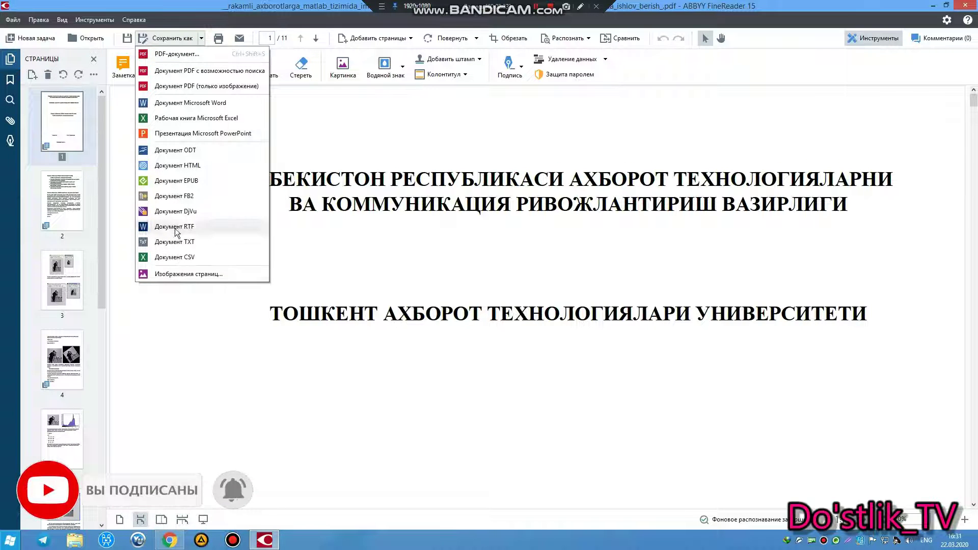
- Save the report as the Word document Worrd.docx on the Desktop
click(177, 104)
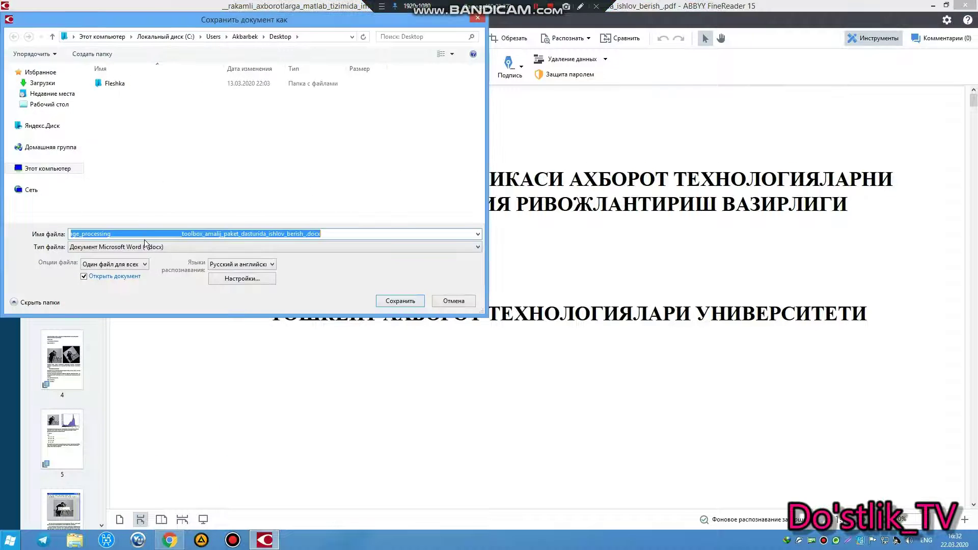
click(146, 237)
drag(322, 233, 12, 220)
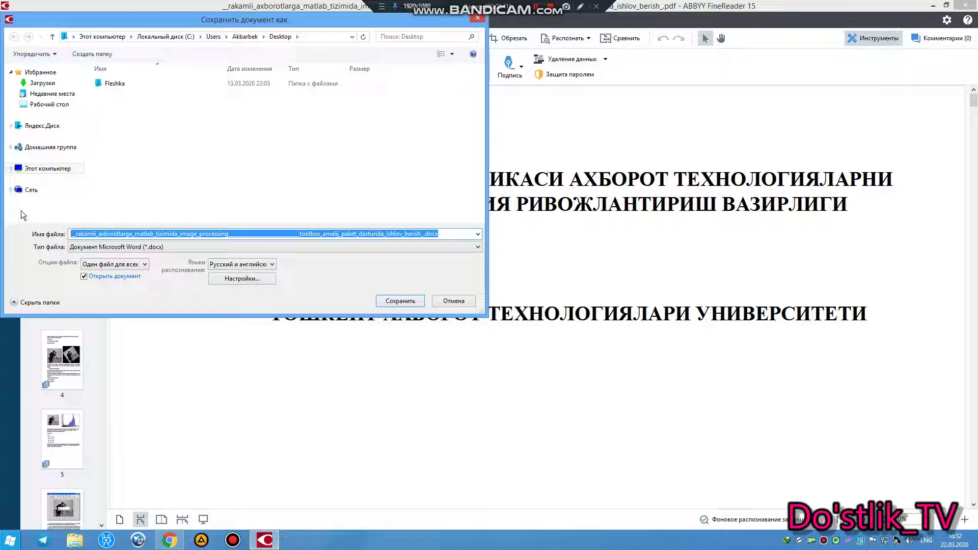
text(Worrd)
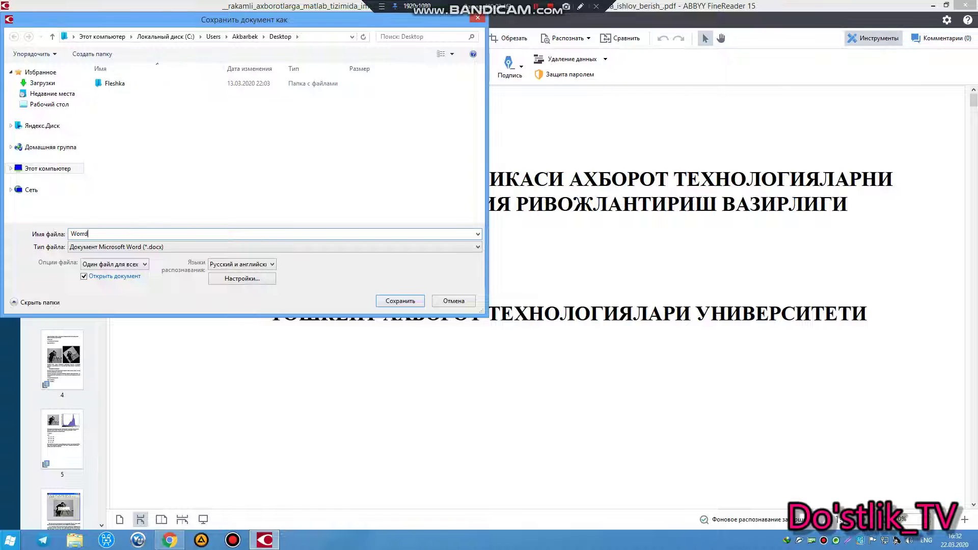
click(22, 106)
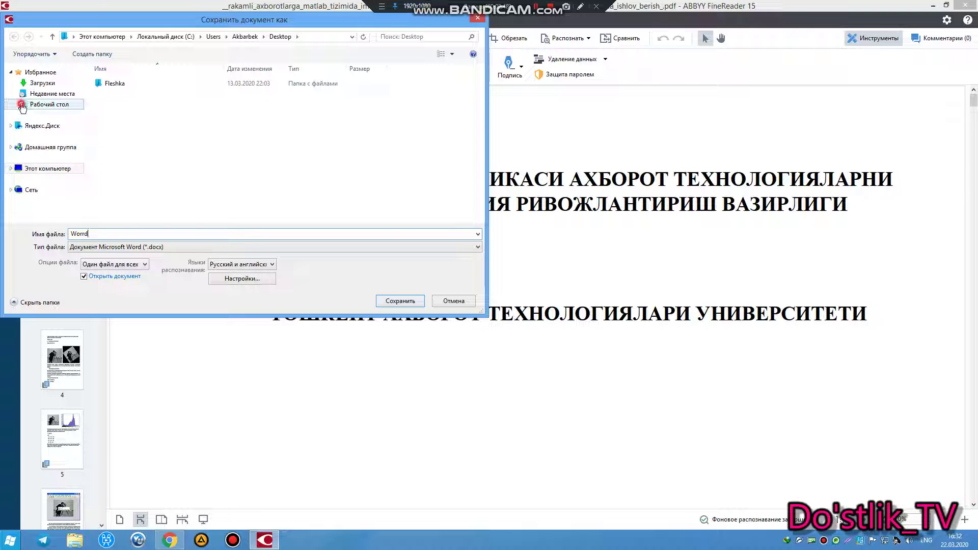
click(394, 301)
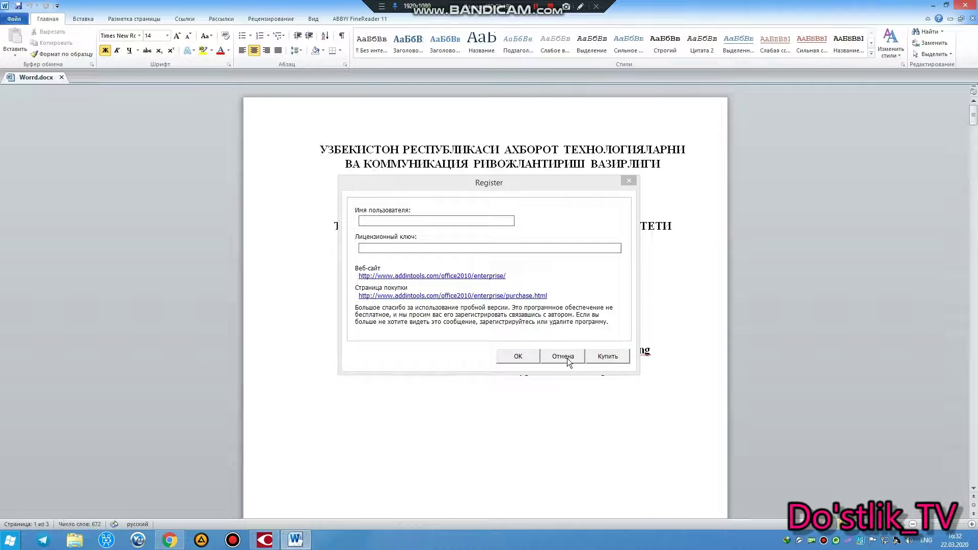
- Dismiss Word's registration prompt and scroll through the converted document
click(565, 356)
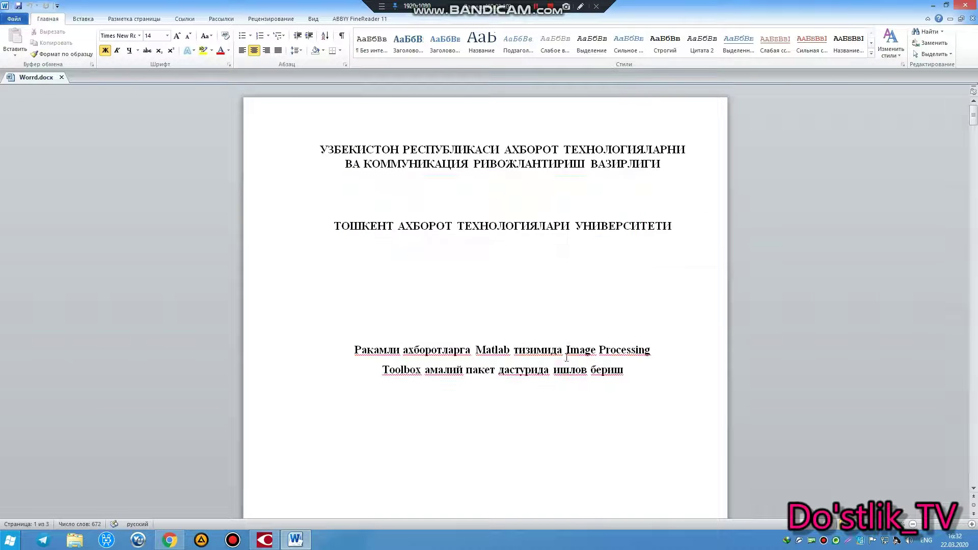
scroll(406, 209, down, 5)
scroll(405, 208, down, 3)
scroll(406, 208, up, 1)
scroll(407, 207, up, 3)
scroll(408, 207, up, 3)
scroll(358, 138, down, 1)
scroll(405, 204, down, 5)
scroll(407, 211, down, 5)
scroll(408, 212, down, 5)
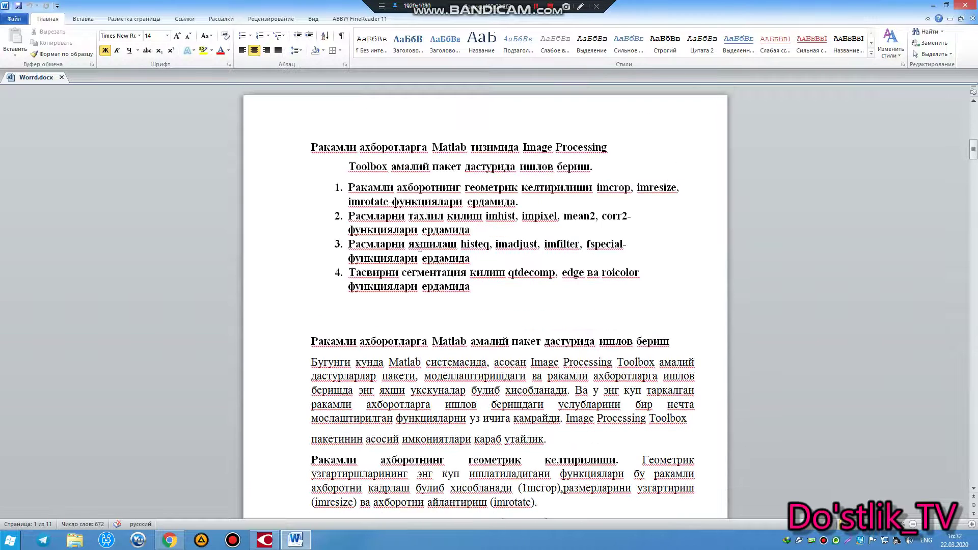
scroll(352, 193, down, 4)
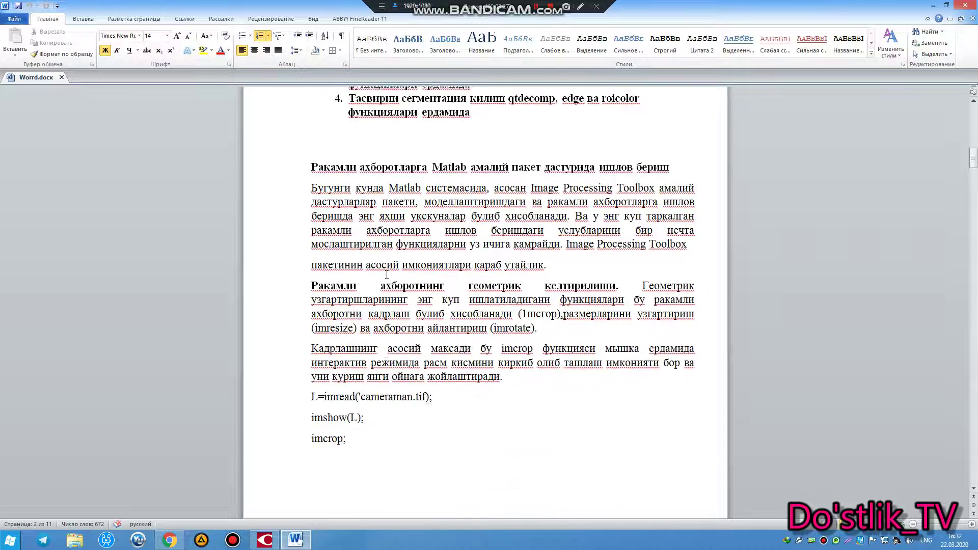
scroll(386, 271, down, 5)
scroll(386, 272, down, 1)
scroll(386, 271, down, 2)
scroll(385, 272, down, 4)
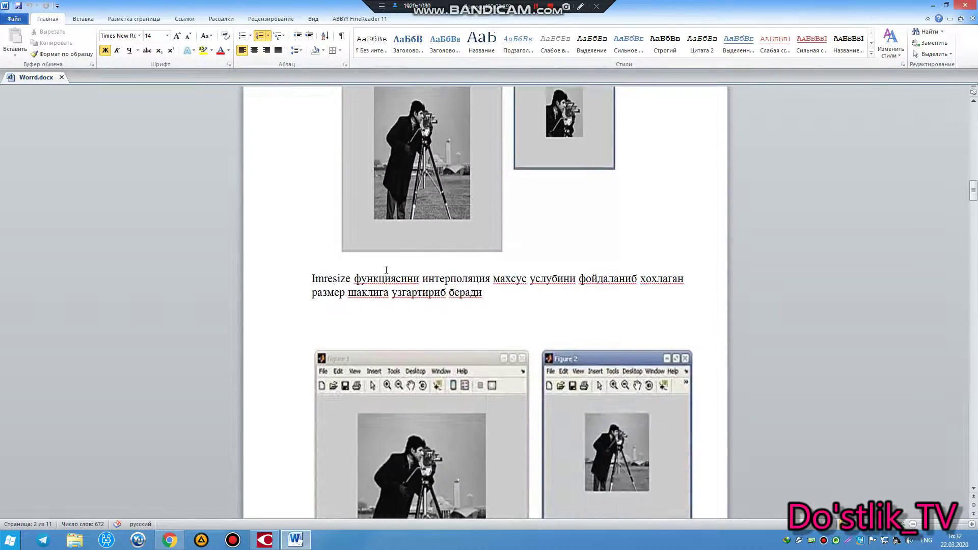
scroll(386, 272, down, 5)
- Delete the opening words of the paragraph under the rotated cameraman photo
mouse_move(386, 268)
mouse_down()
mouse_move(339, 251)
mouse_move(483, 272)
mouse_move(409, 304)
mouse_move(436, 328)
mouse_up()
scroll(463, 297, down, 5)
scroll(454, 306, down, 5)
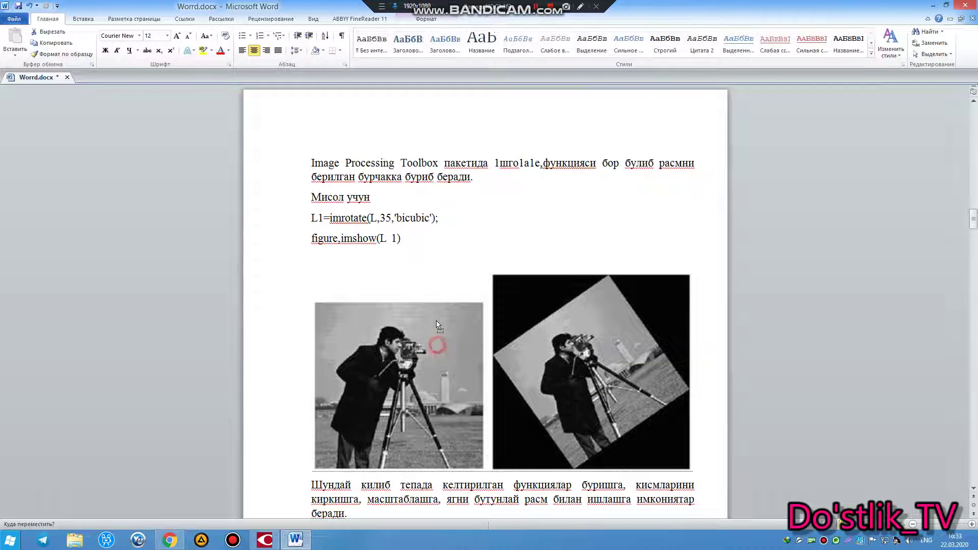
mouse_move(543, 347)
mouse_down()
mouse_move(541, 324)
mouse_move(431, 354)
mouse_move(350, 340)
mouse_up()
scroll(423, 357, down, 3)
click(411, 340)
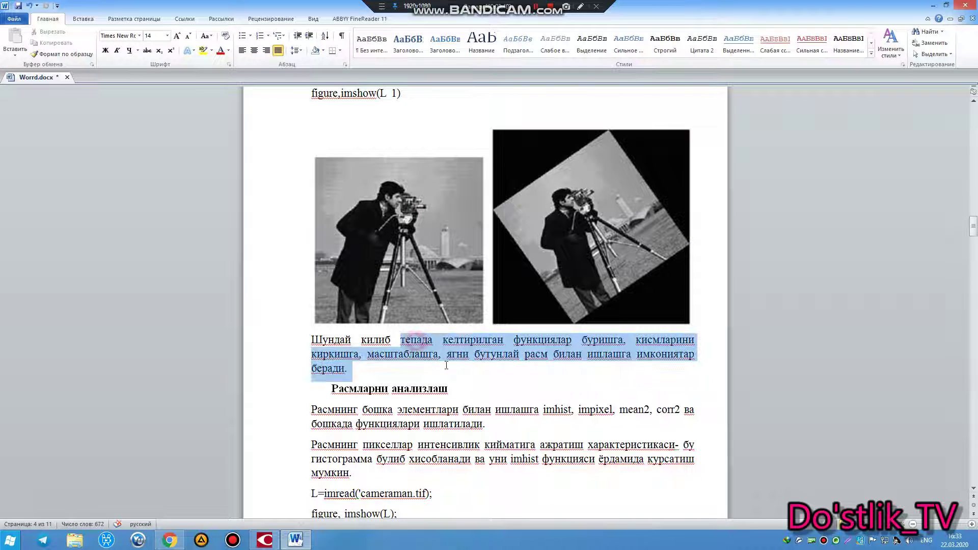
key(Delete)
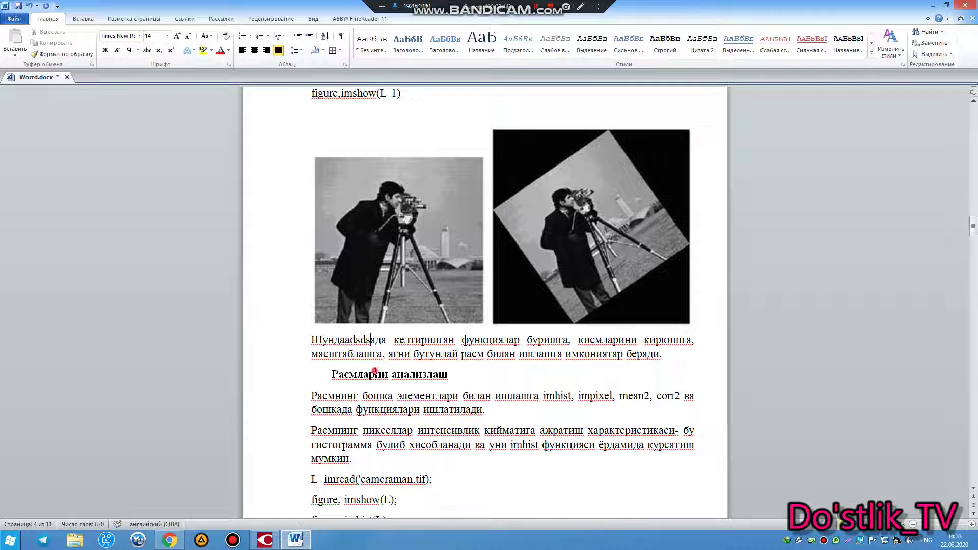
- Save Worrd.docx and close Word
scroll(383, 396, down, 3)
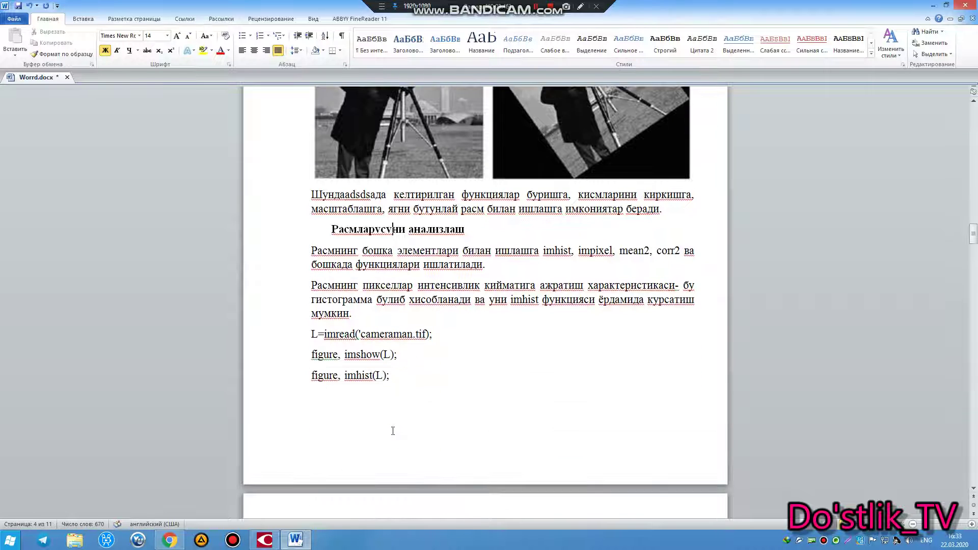
click(19, 6)
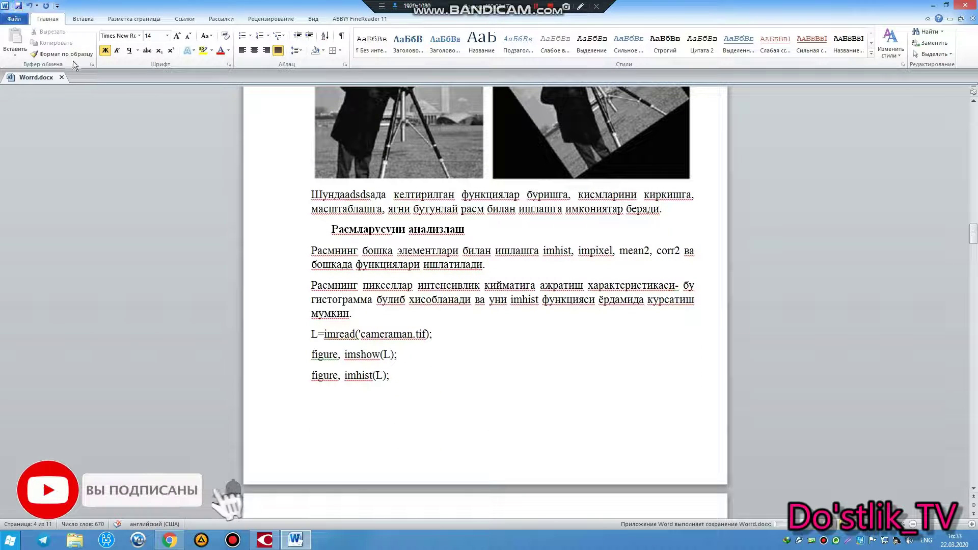
click(975, 9)
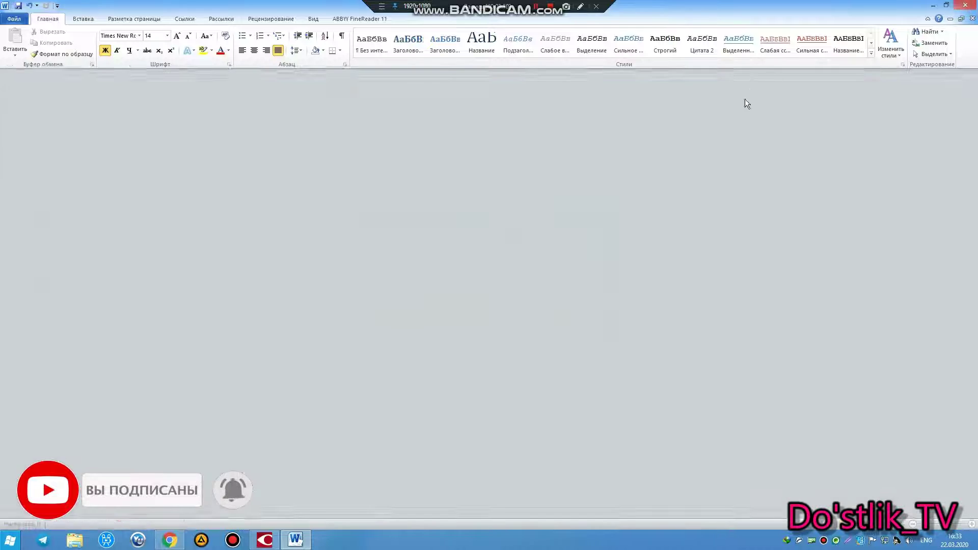
- Dismiss the conversion notice, minimise FineReader, and return to the Do'stlik Tv YouTube page
click(581, 300)
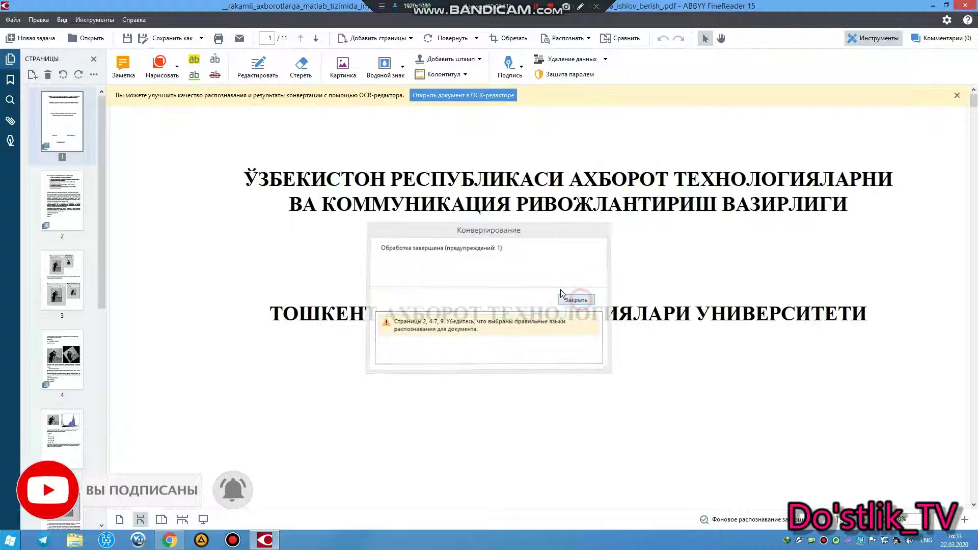
click(928, 3)
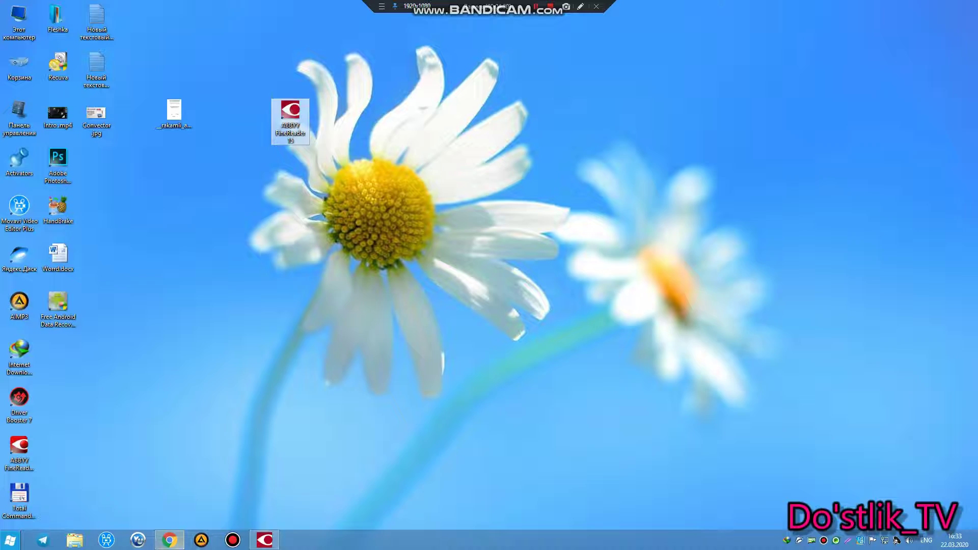
click(170, 541)
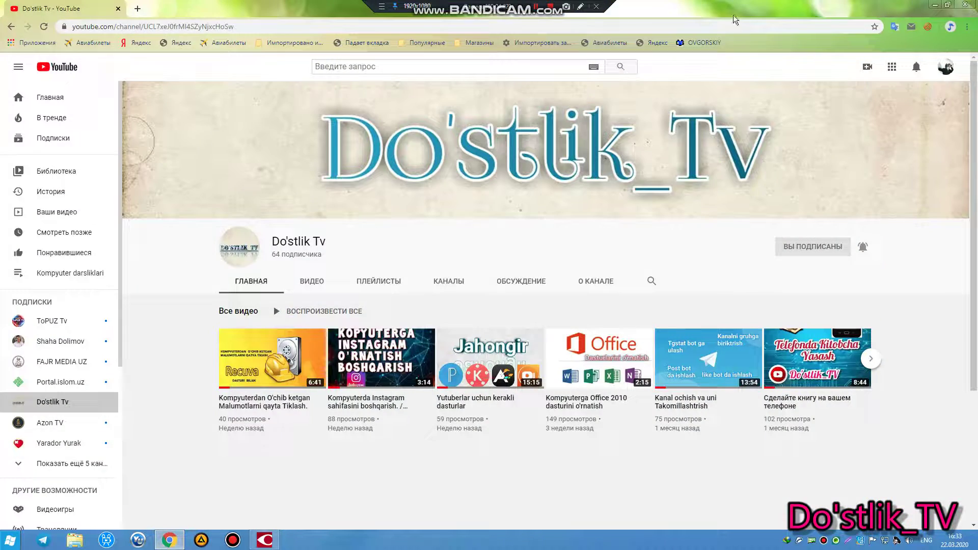